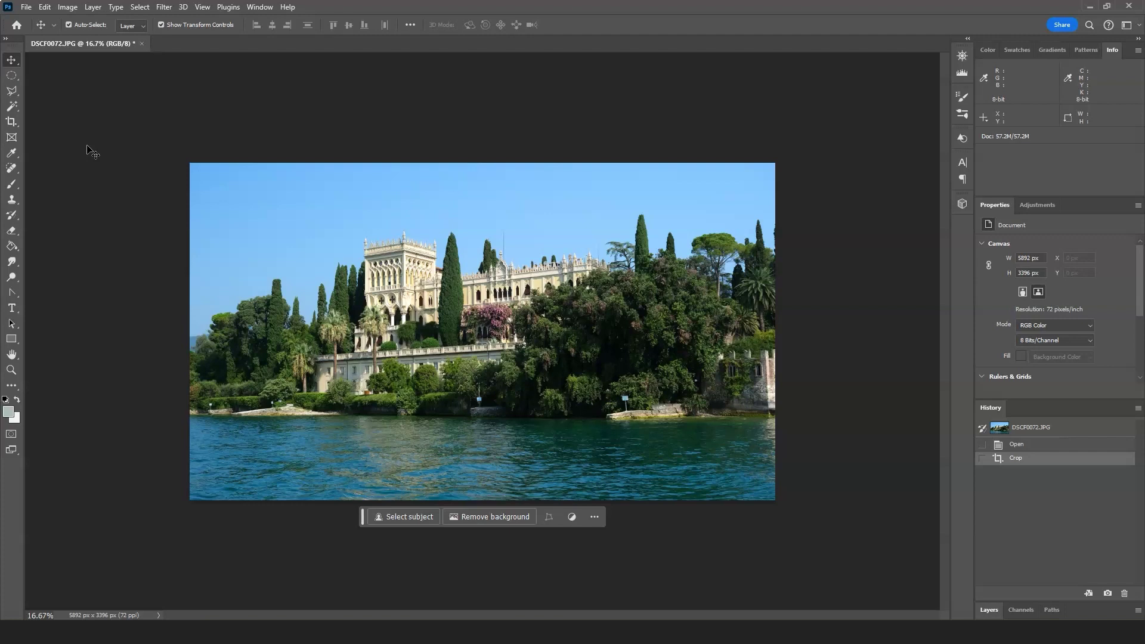
Step: Switch the Crop tool to the 'W x H x Resolution' preset, ready to enter the width
left_click(12, 122)
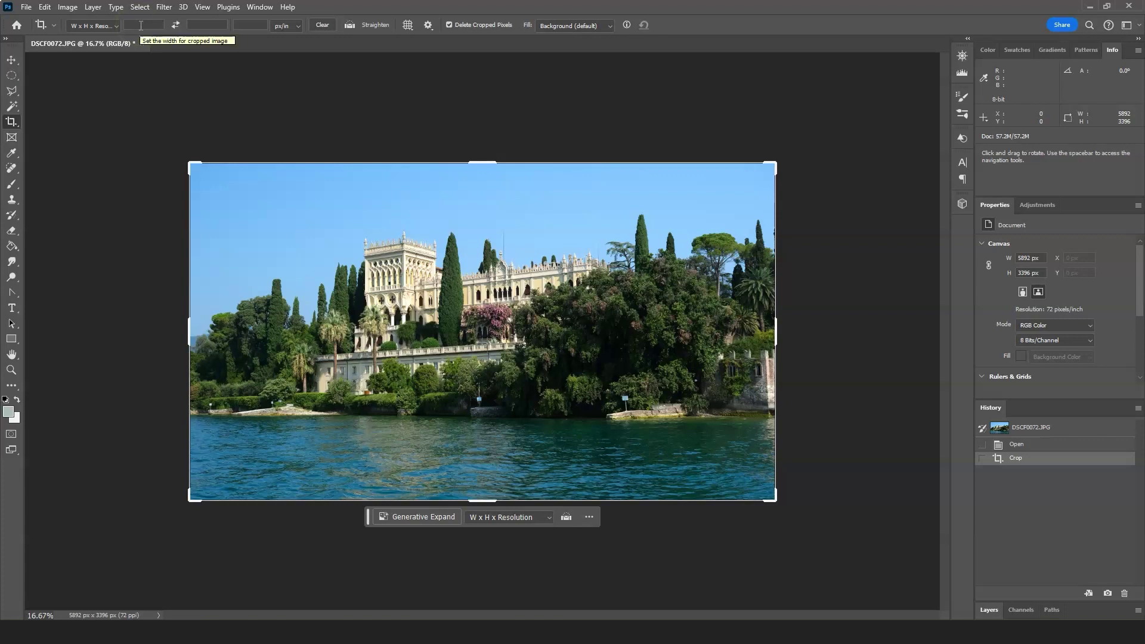
left_click(114, 26)
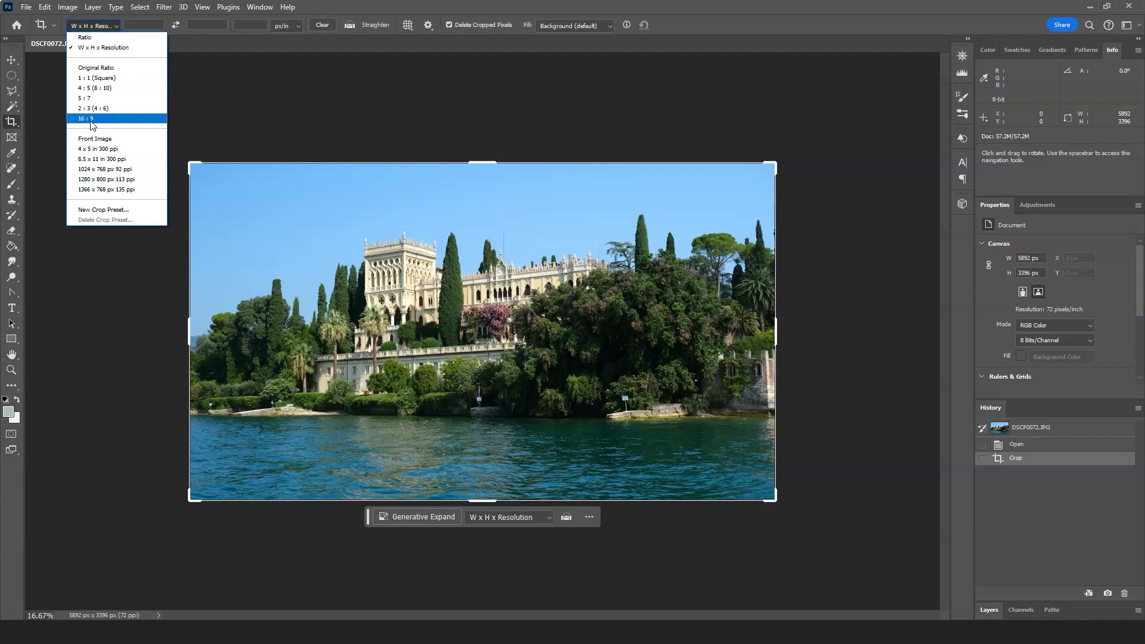
left_click(86, 52)
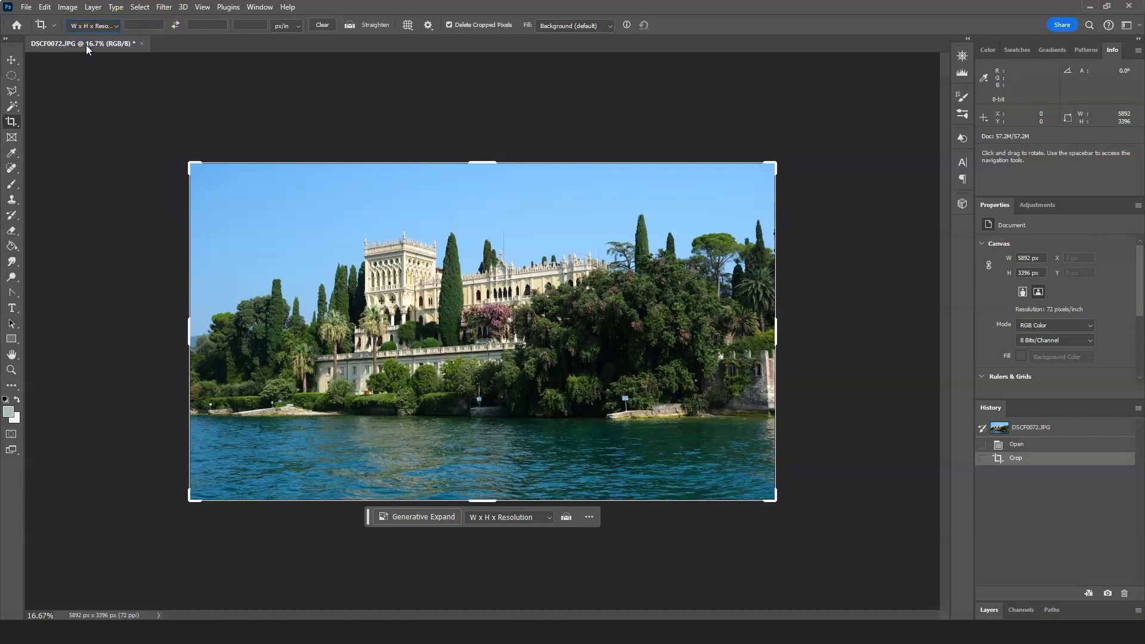
left_click(139, 26)
type("00")
Step: Crop to 1600 × 900 px with the villa, trees and shoreline framed, and commit
left_click(199, 26)
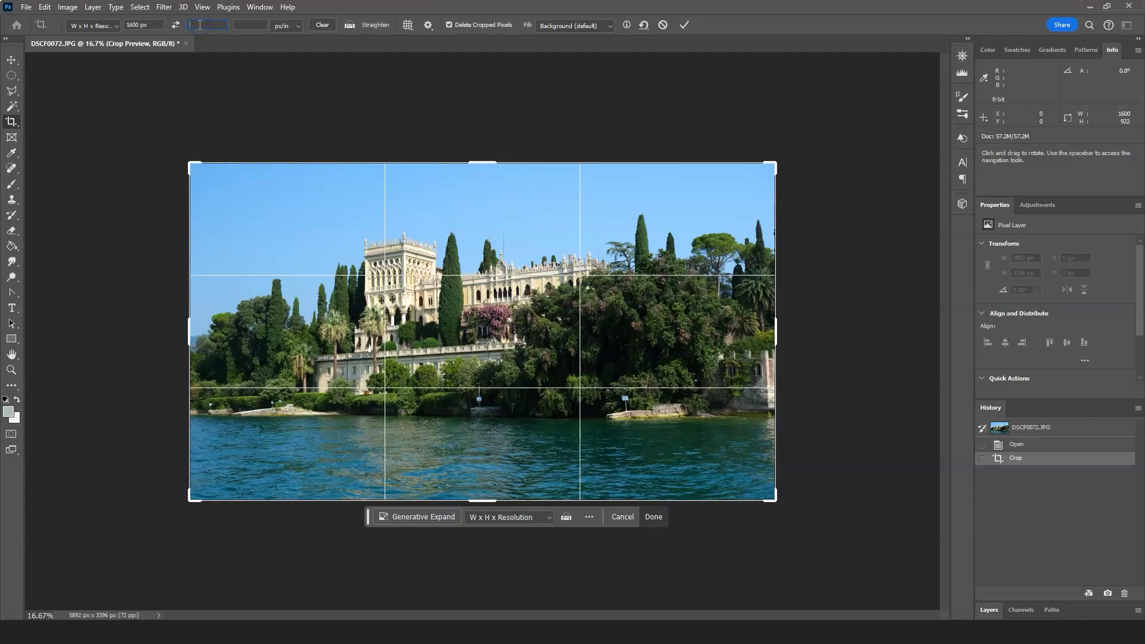
type("900")
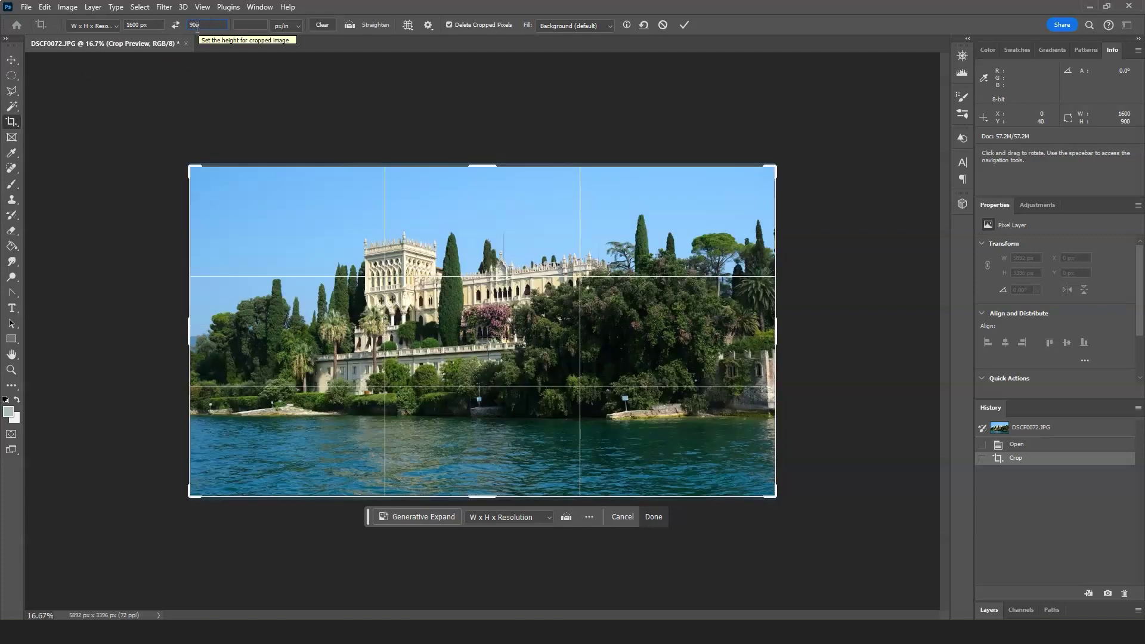
key("Tab")
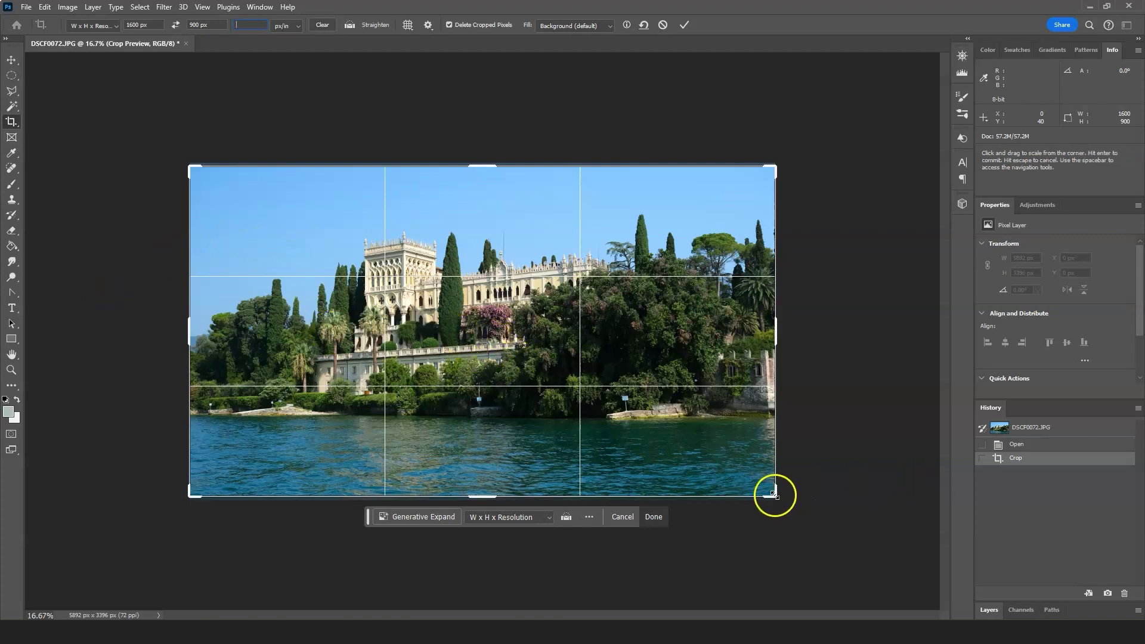
mouse_move(775, 493)
left_mouse_down()
mouse_move(644, 444)
mouse_move(676, 464)
left_mouse_up()
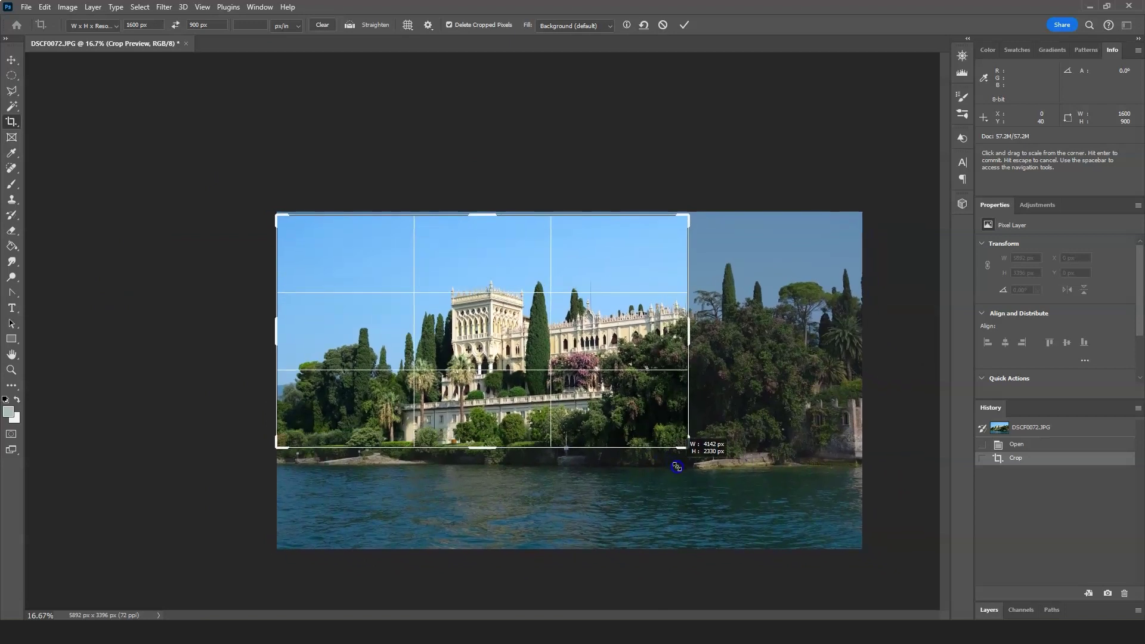
left_click_drag(514, 365, 431, 307)
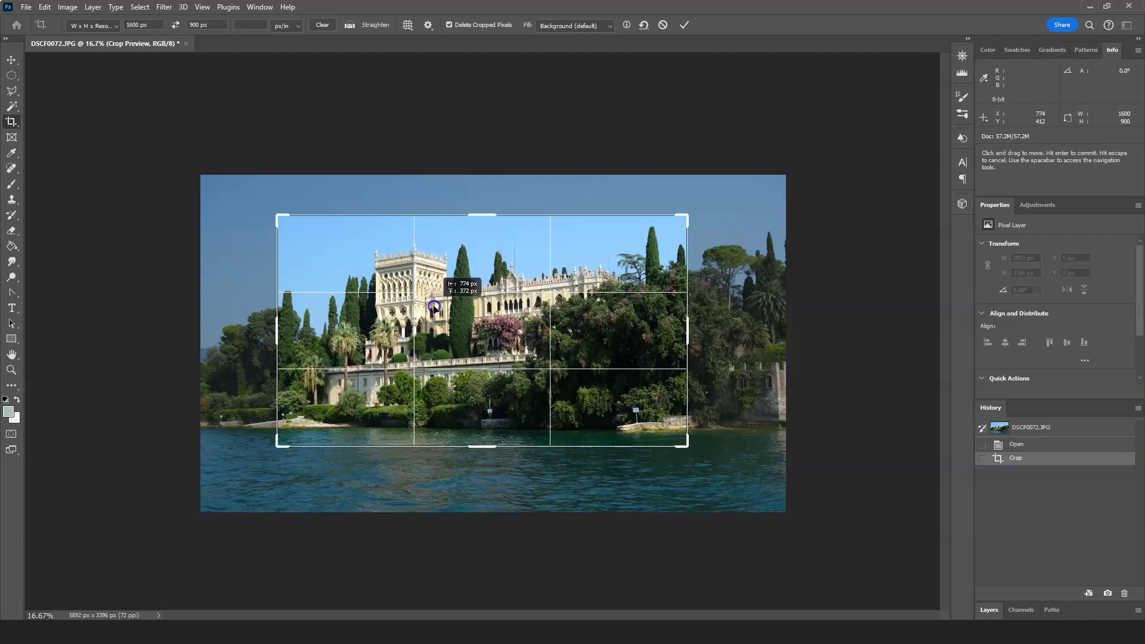
left_click_drag(430, 307, 441, 313)
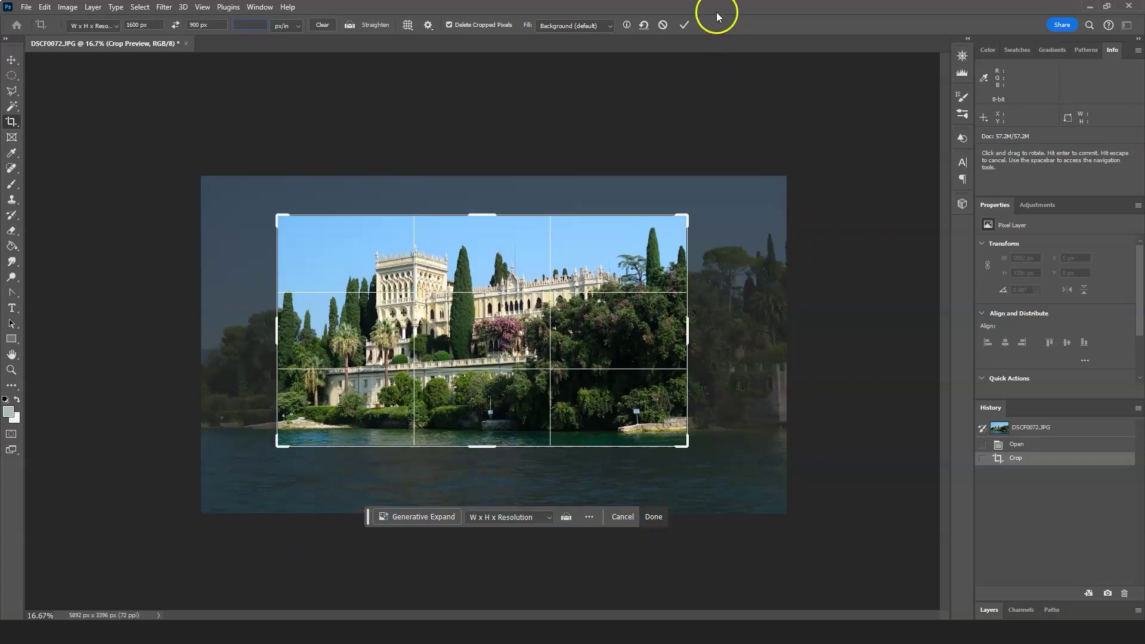
left_click(683, 26)
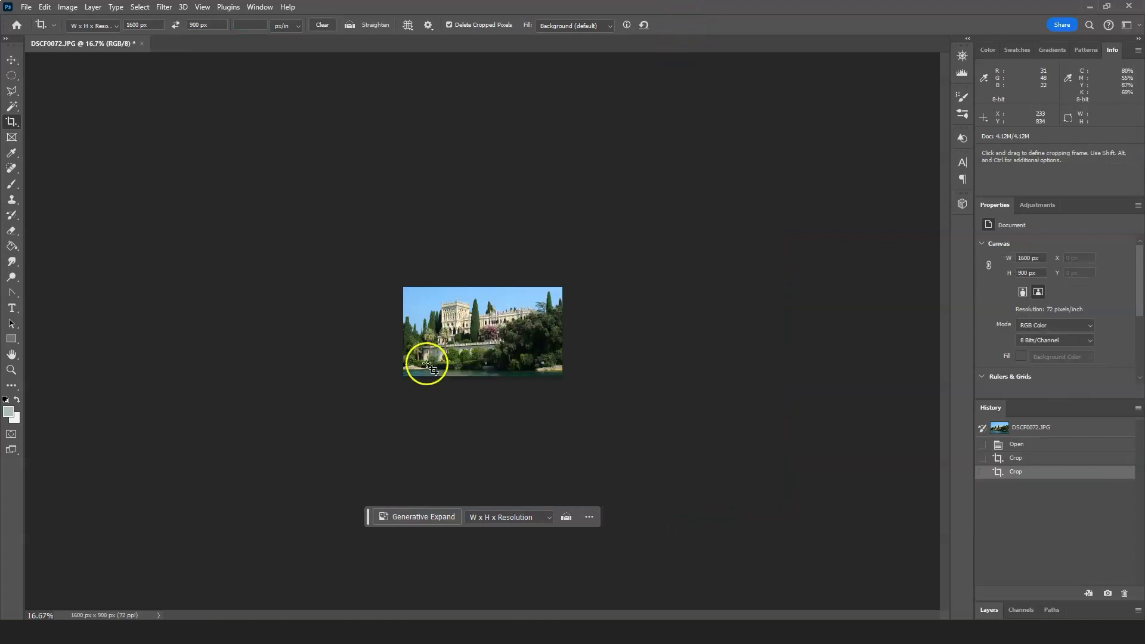
Step: View the cropped photo at 100% and bring up the File menu's export commands
key("ctrl+1")
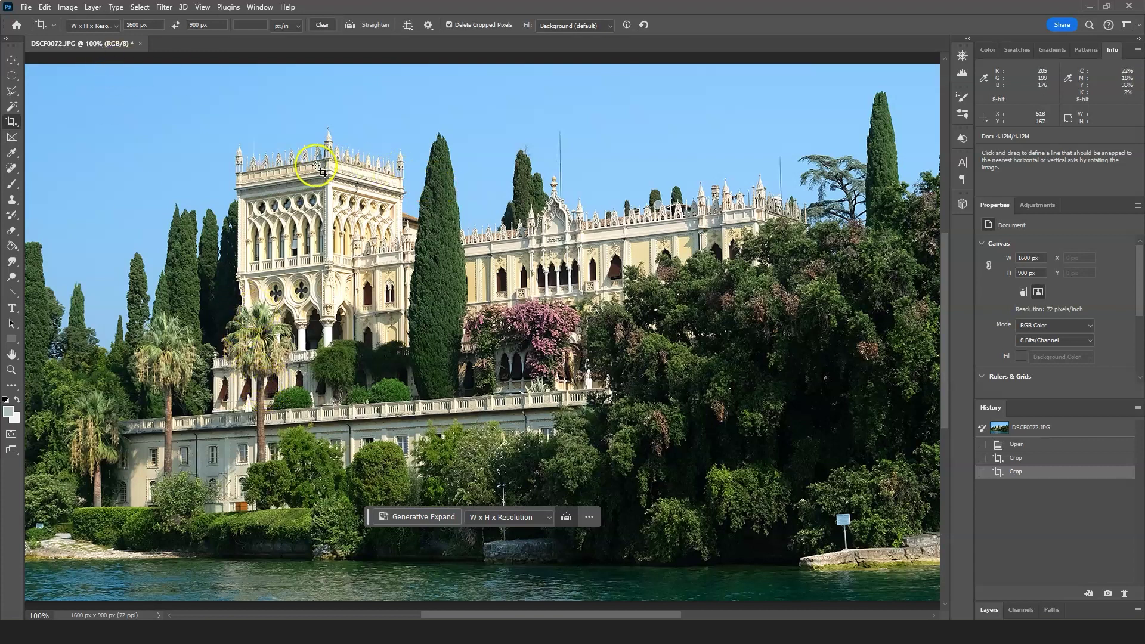
left_click(29, 7)
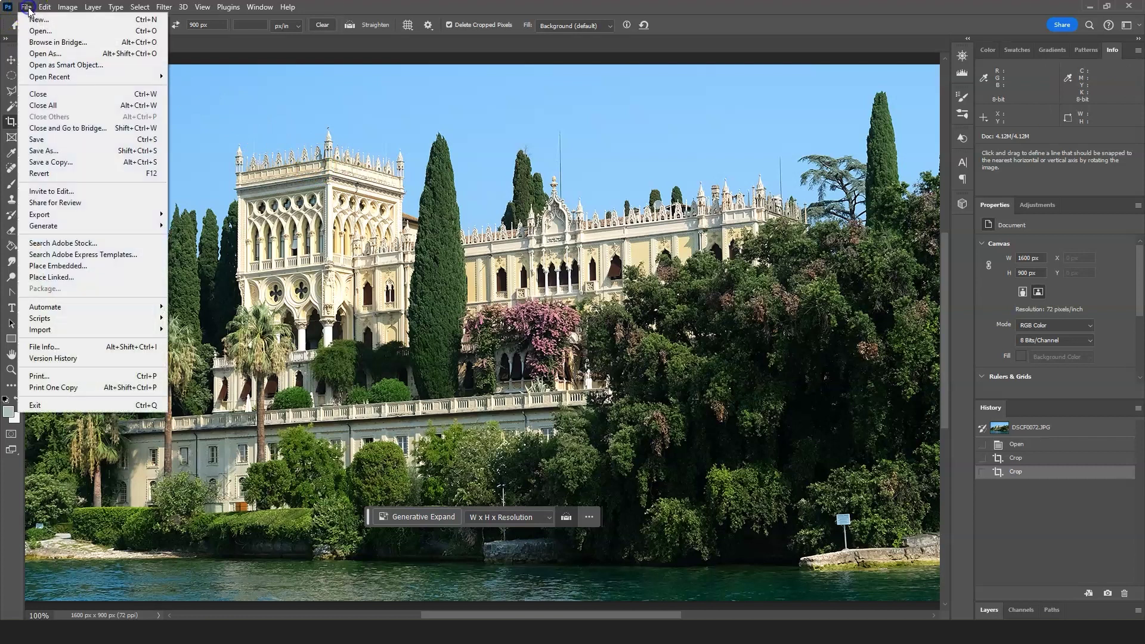
mouse_move(39, 214)
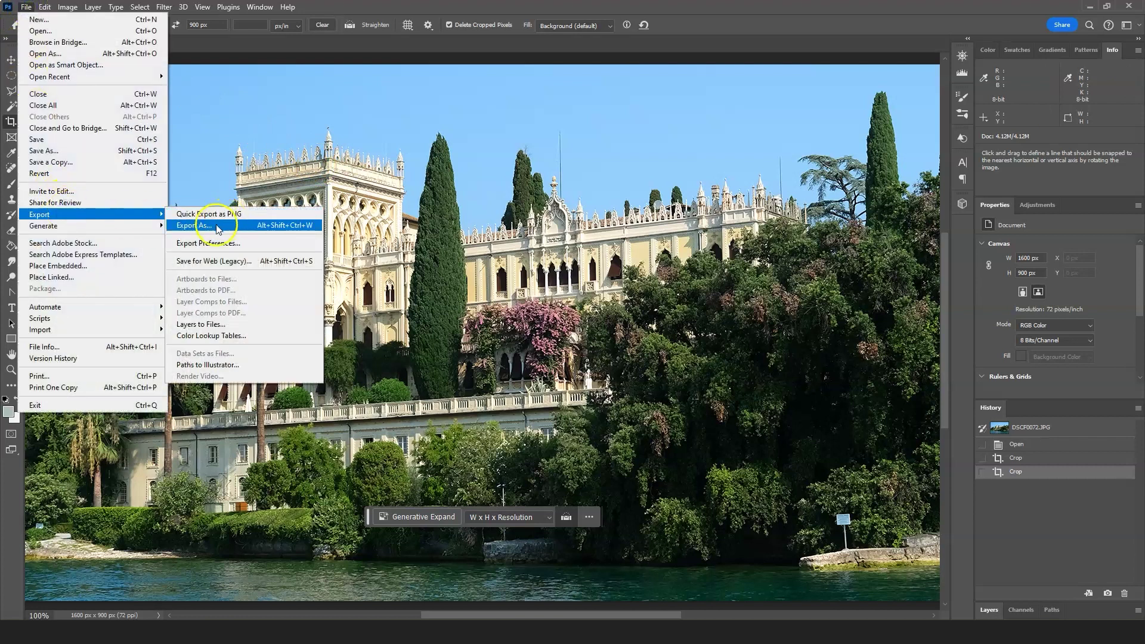
Step: In Export As, choose JPG format at quality 6, an estimated 655.9 KB file
left_click(204, 227)
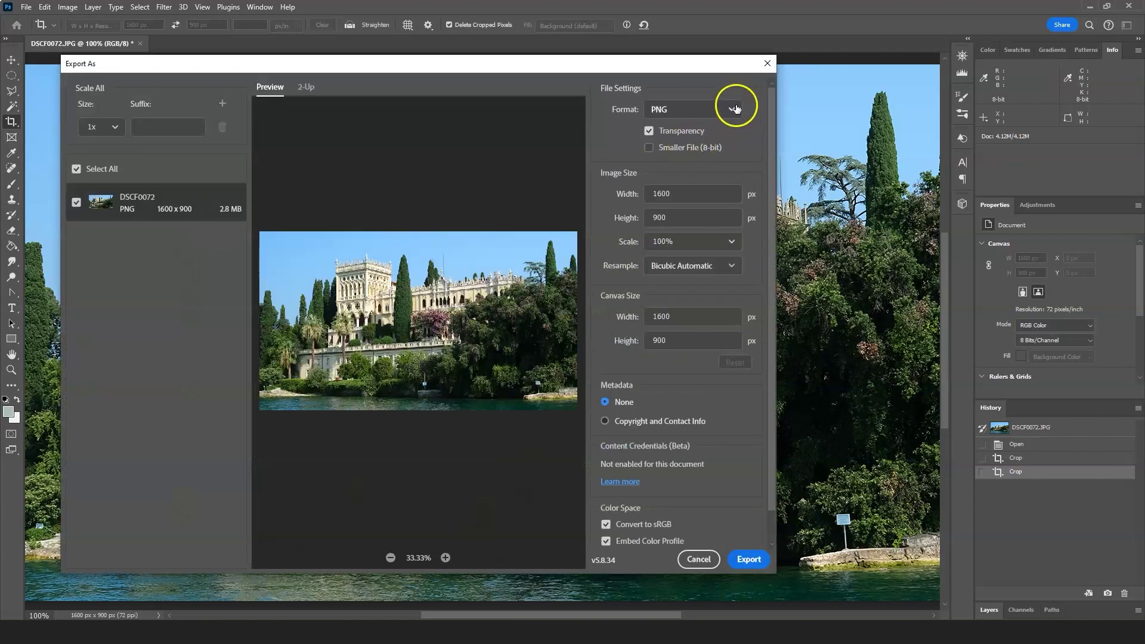
left_click(735, 108)
left_click(662, 155)
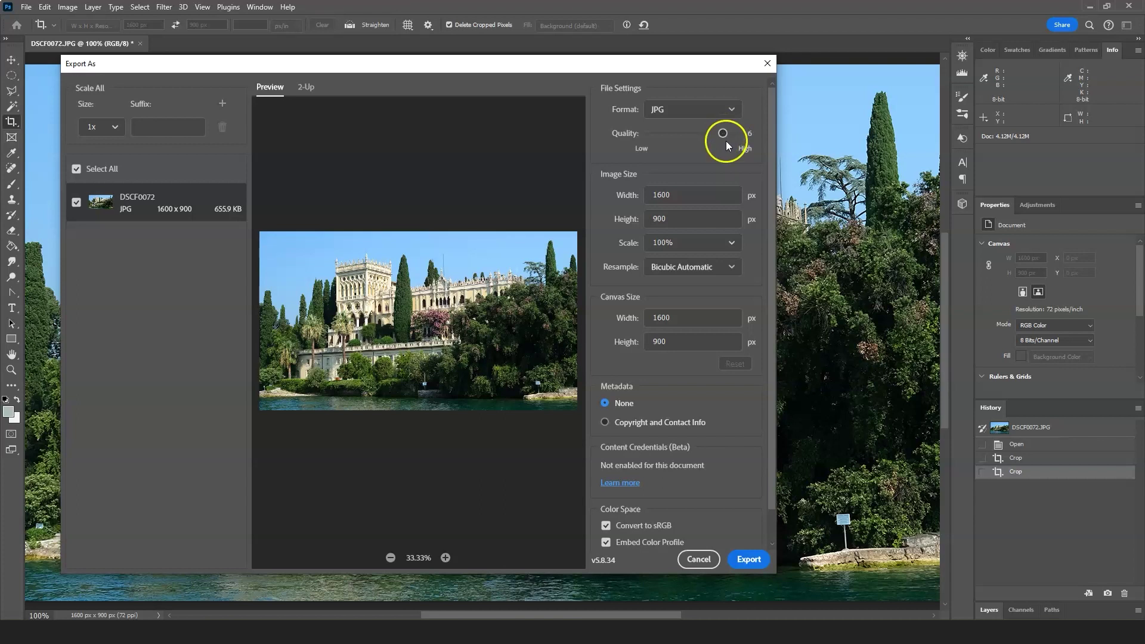
mouse_move(725, 136)
left_mouse_down()
mouse_move(746, 139)
mouse_move(611, 145)
left_mouse_up()
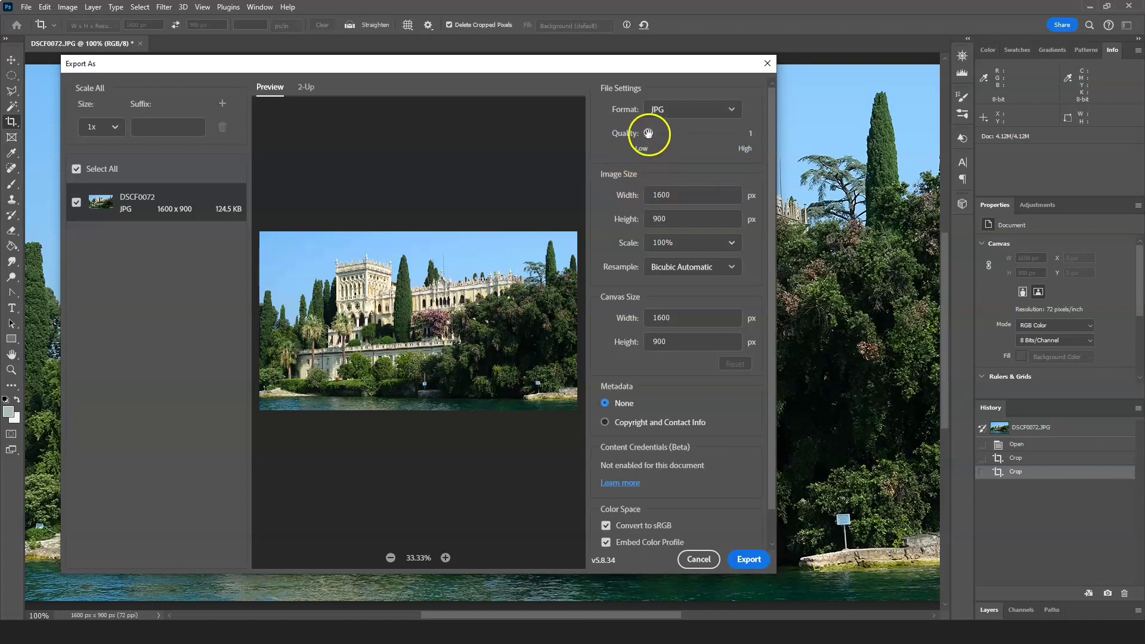
left_click_drag(649, 133, 726, 136)
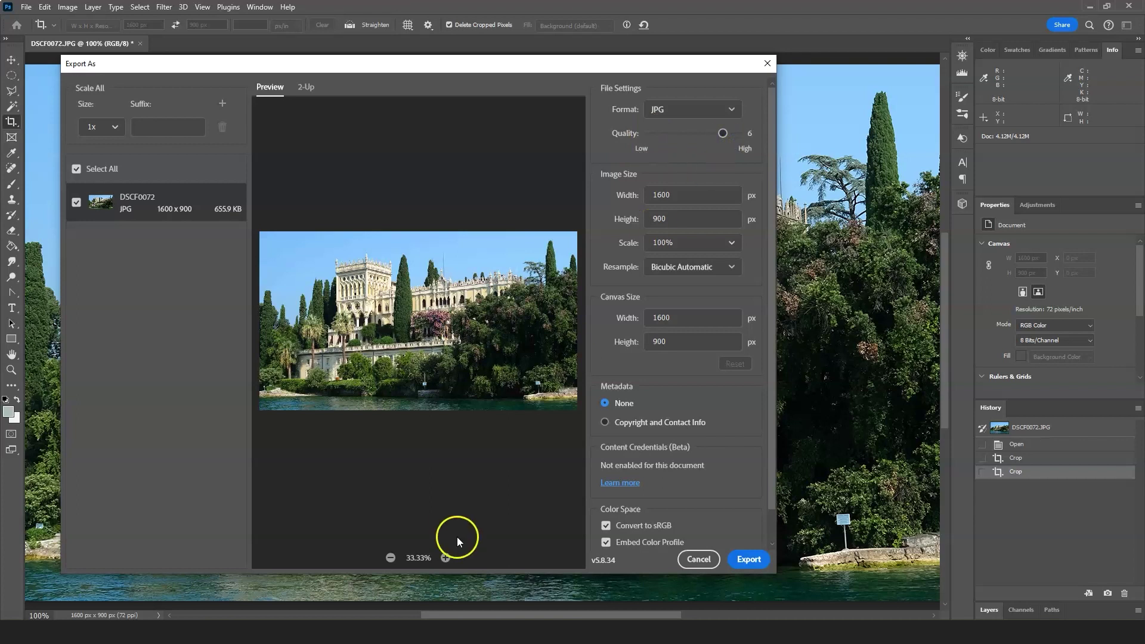
left_click(445, 558)
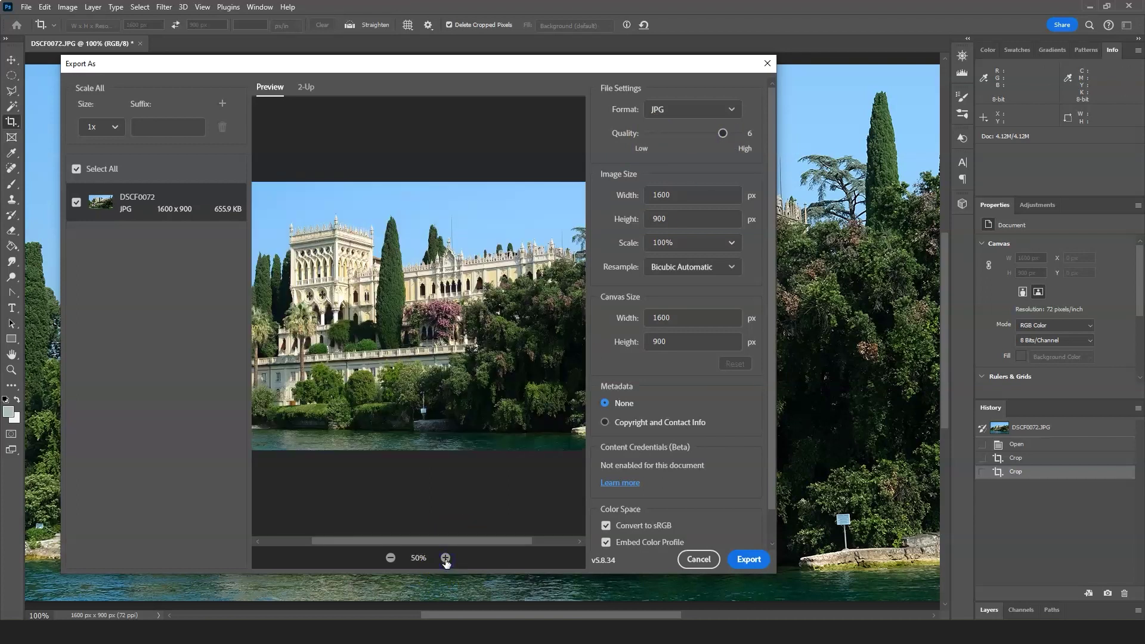
left_click(445, 559)
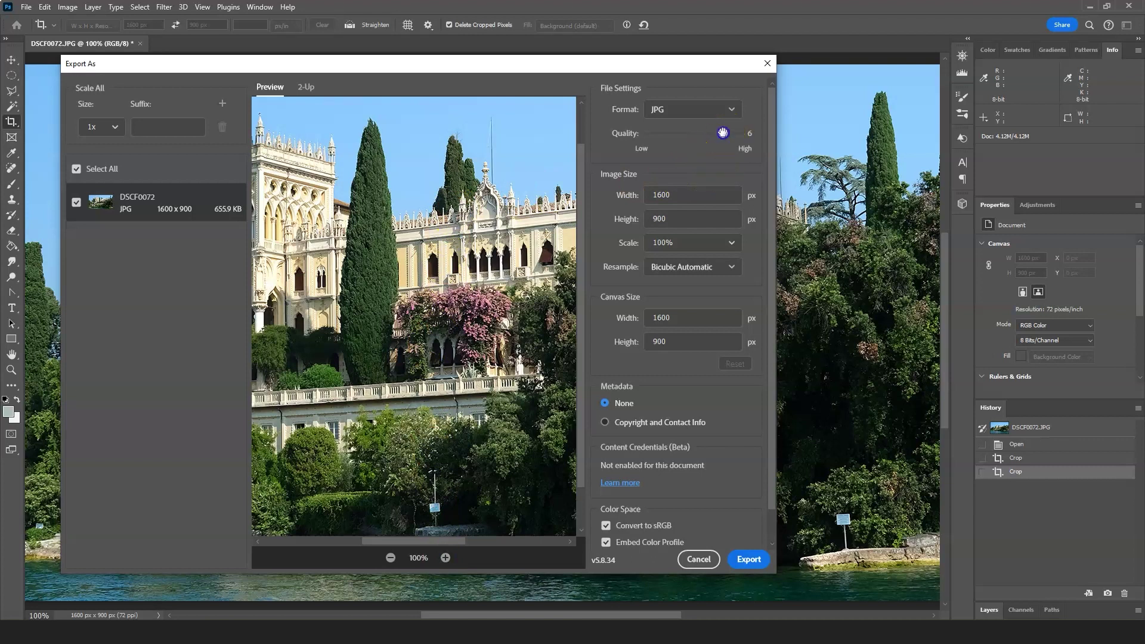
left_click_drag(723, 133, 648, 134)
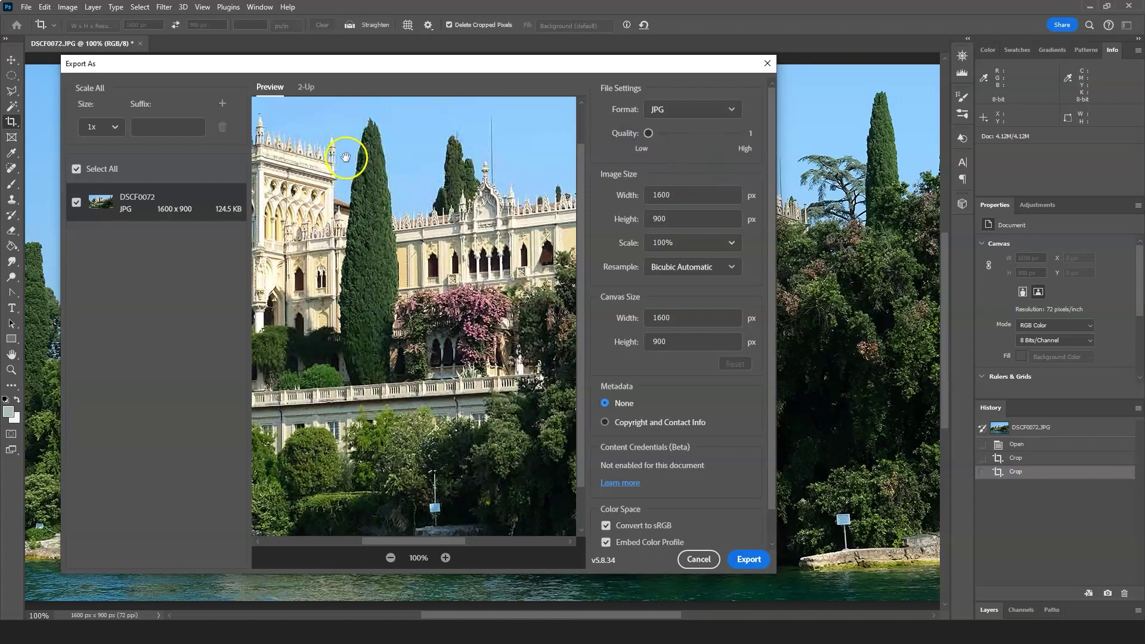
left_click(445, 557)
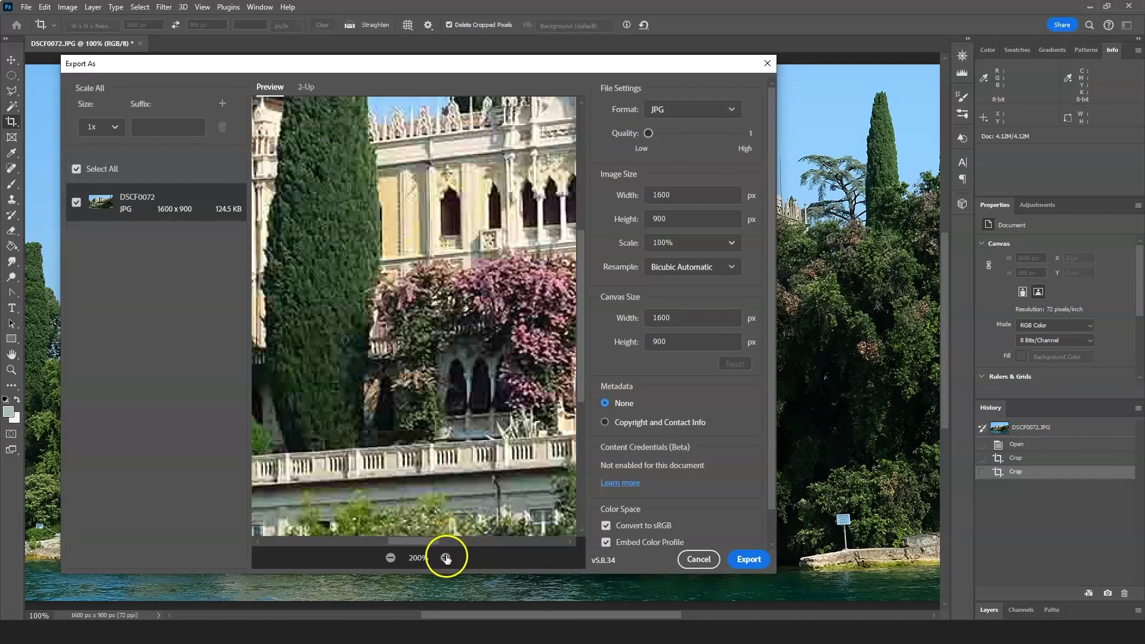
left_click(444, 558)
mouse_move(374, 175)
left_mouse_down()
mouse_move(430, 296)
mouse_move(473, 294)
mouse_move(461, 233)
mouse_move(409, 303)
mouse_move(467, 292)
left_mouse_up()
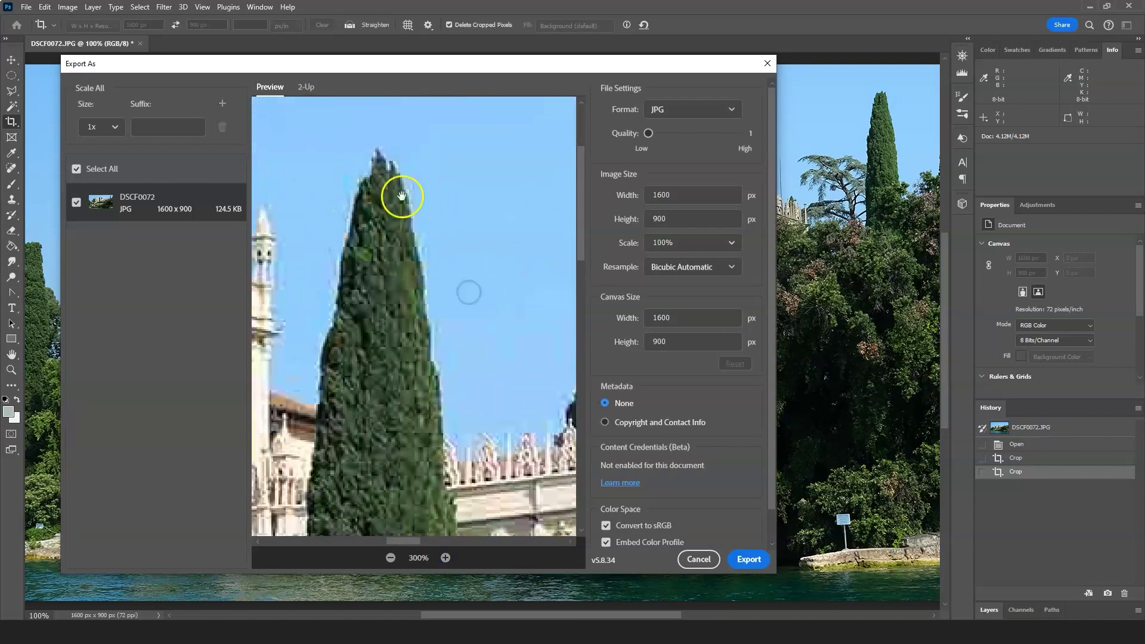
left_click_drag(396, 192, 355, 327)
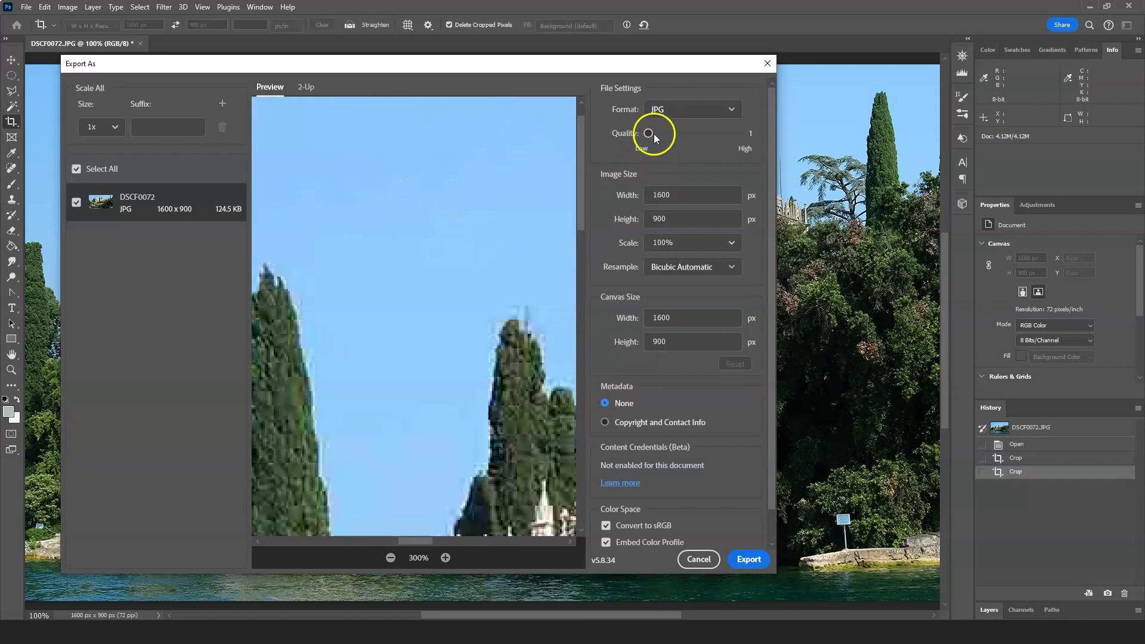
left_click_drag(649, 134, 723, 136)
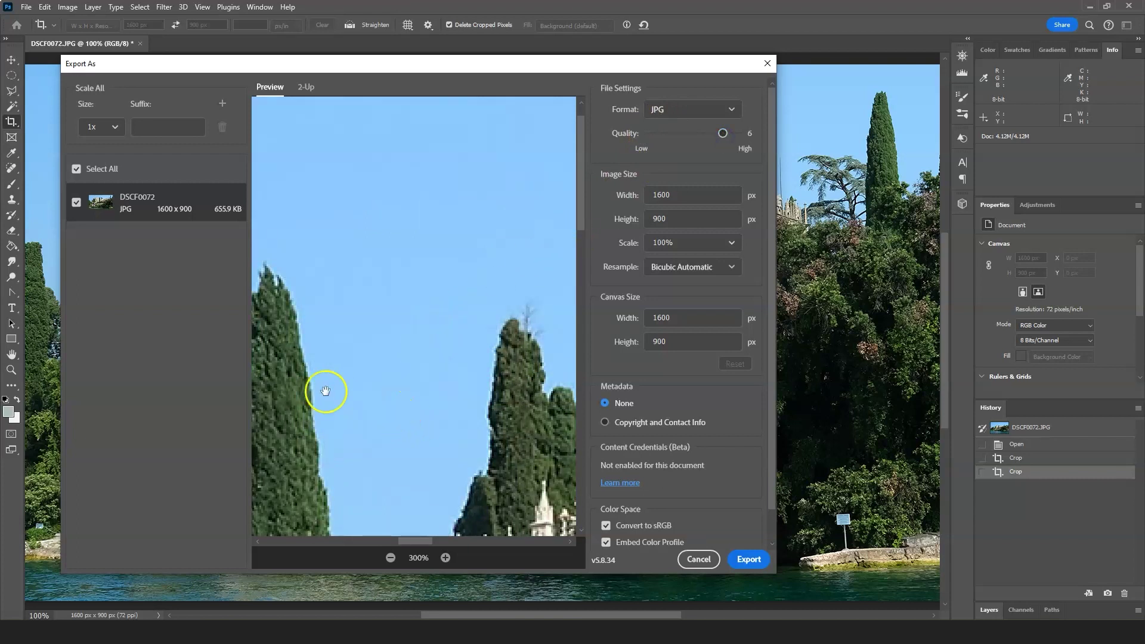
mouse_move(325, 391)
left_mouse_down()
mouse_move(421, 317)
mouse_move(471, 229)
left_mouse_up()
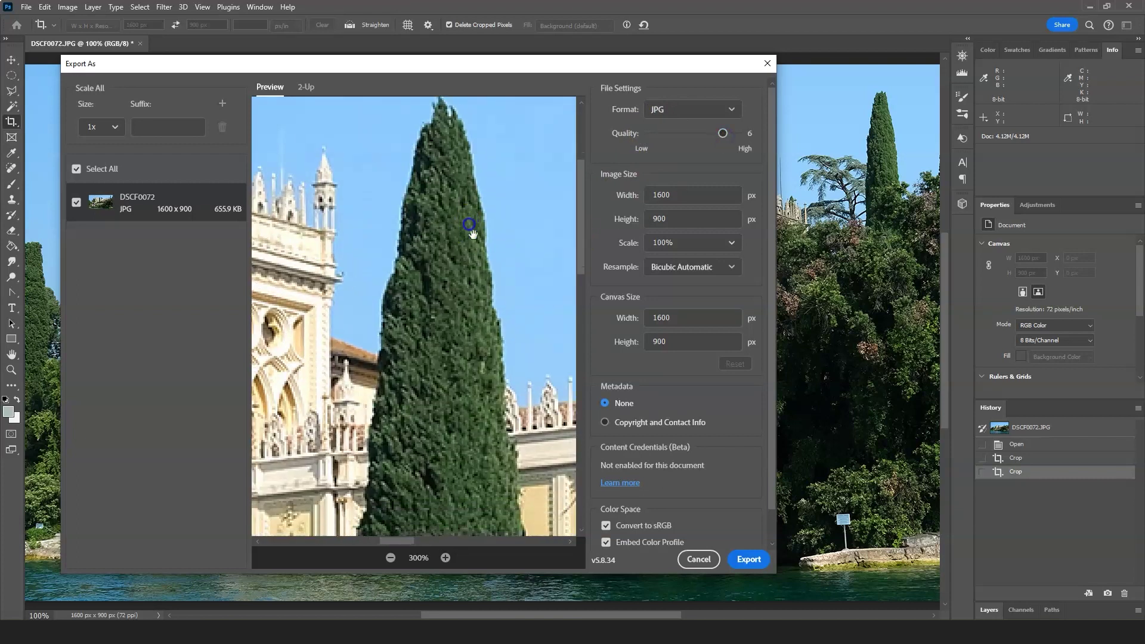
left_click(392, 560)
left_click(391, 560)
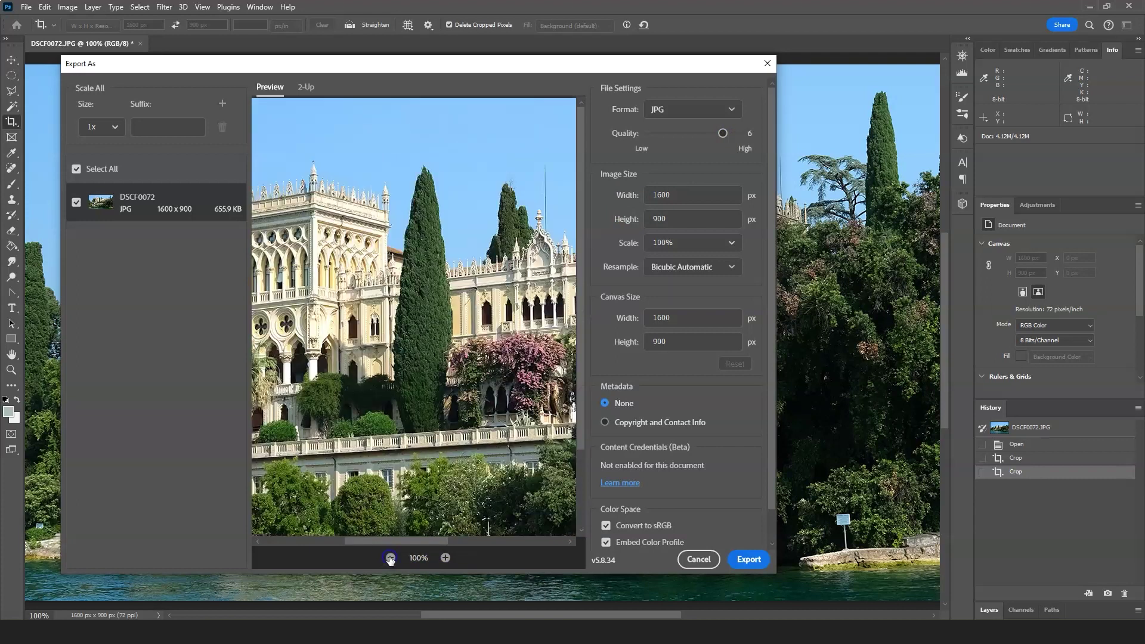
mouse_move(455, 223)
left_mouse_down()
mouse_move(397, 251)
mouse_move(413, 222)
left_mouse_up()
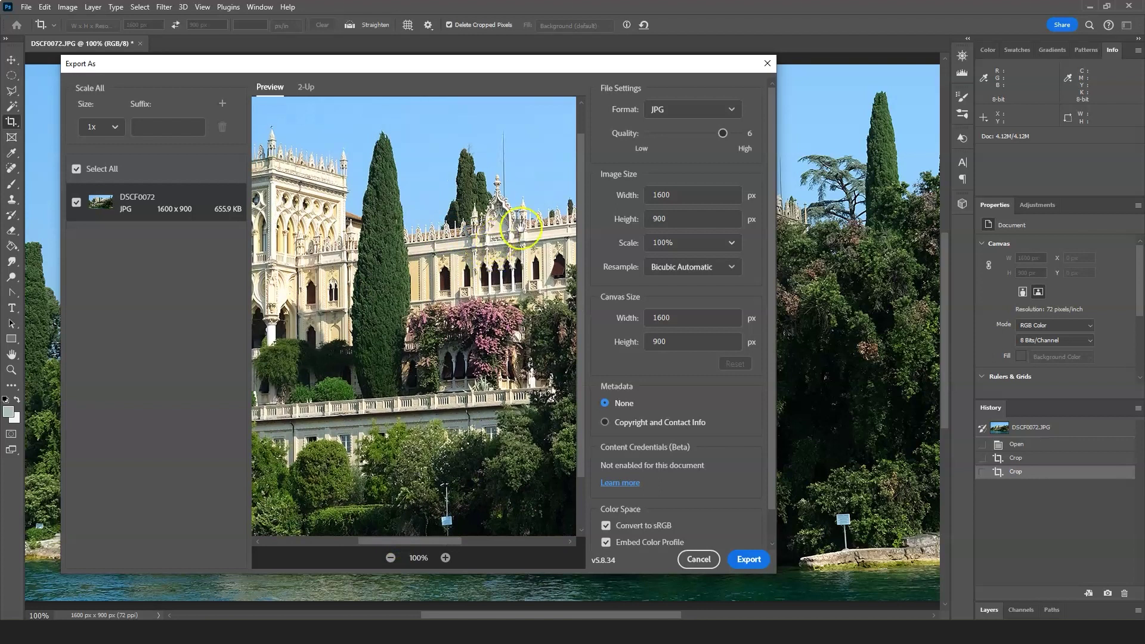
left_click(724, 135)
left_click_drag(724, 134, 749, 140)
left_click_drag(738, 135, 723, 135)
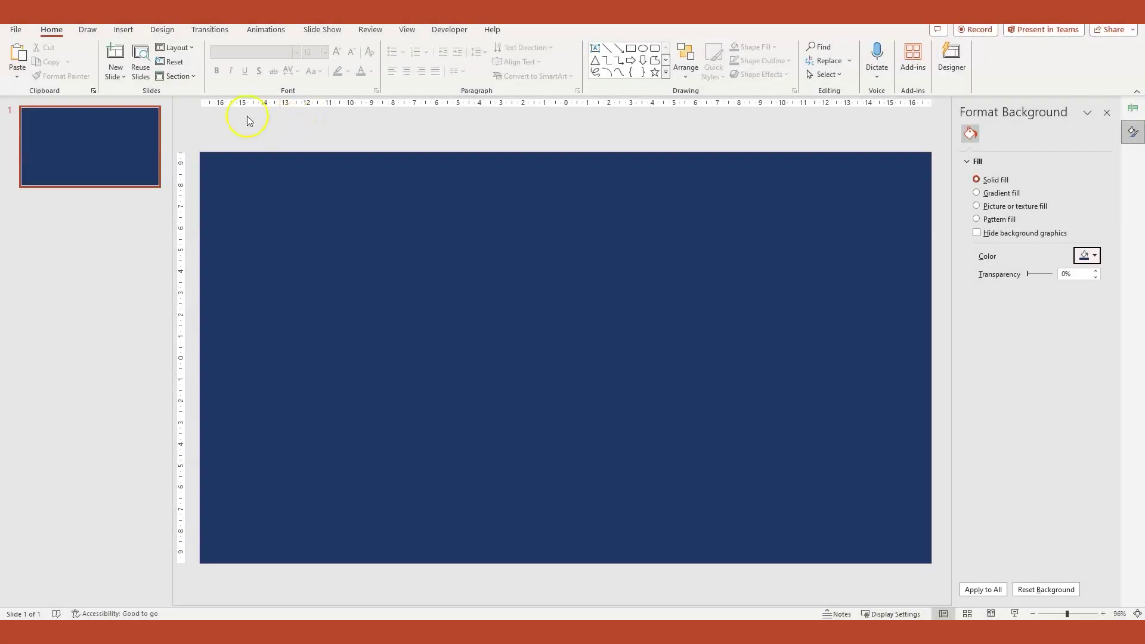
Step: Insert the exported villa JPG from this device to fill the slide, then deselect it
left_click(126, 31)
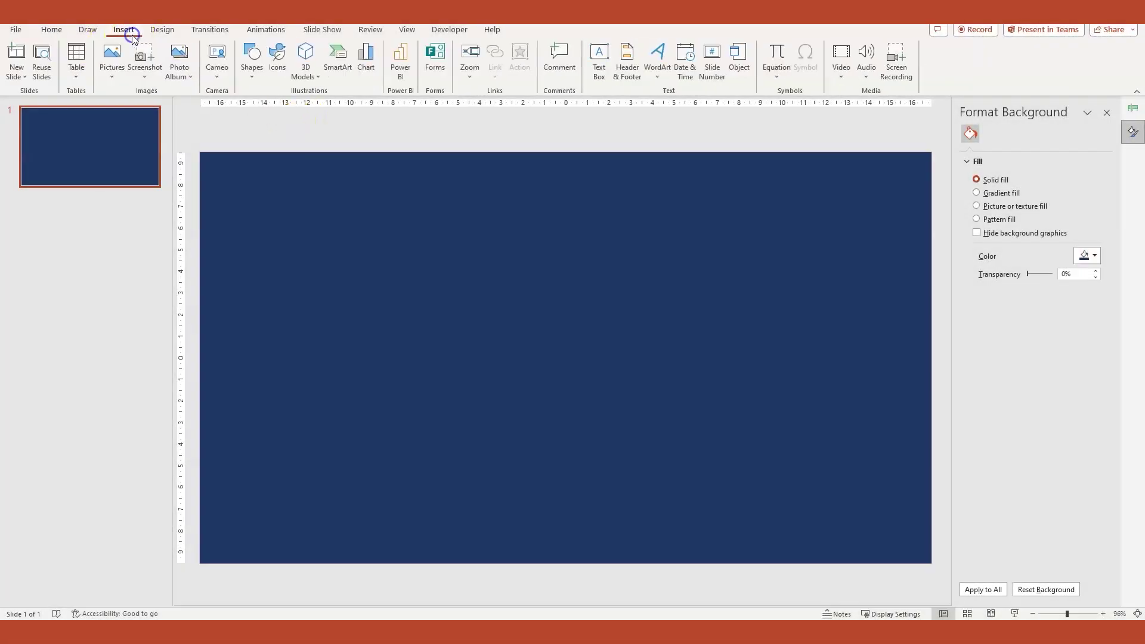
left_click(112, 77)
left_click(125, 114)
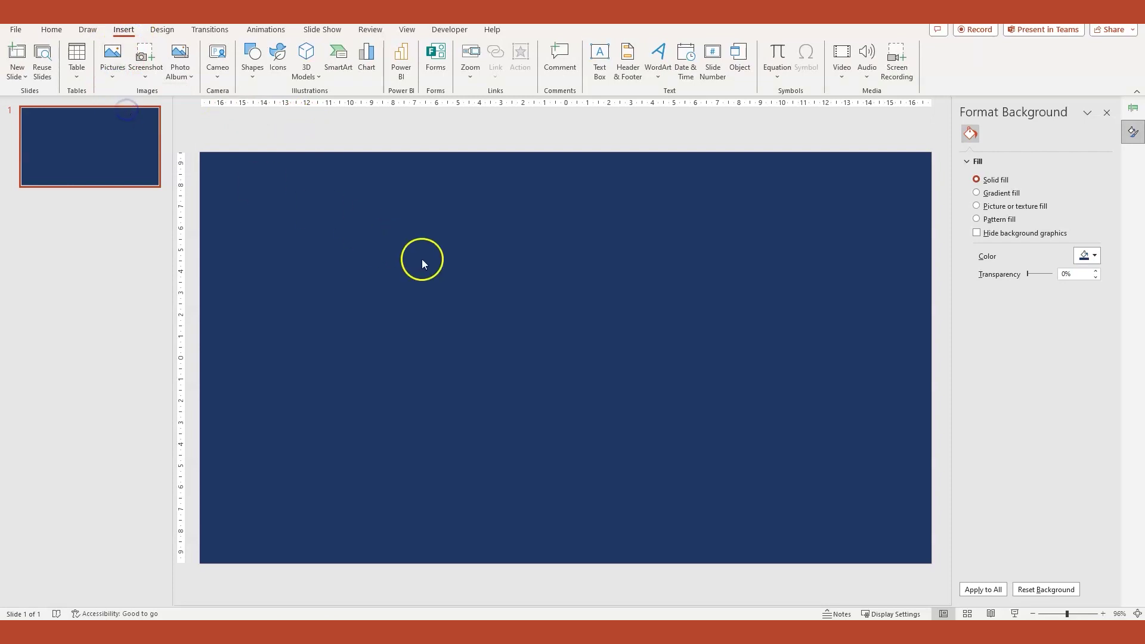
scroll(529, 289, "down", 1)
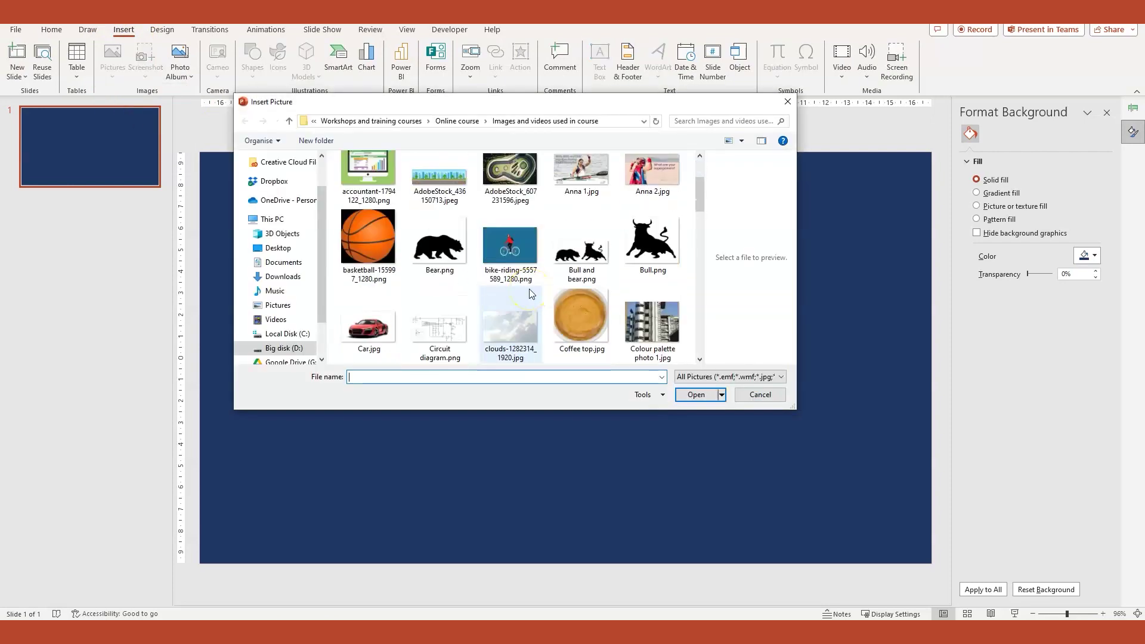
scroll(528, 289, "down", 1)
double_click(508, 308)
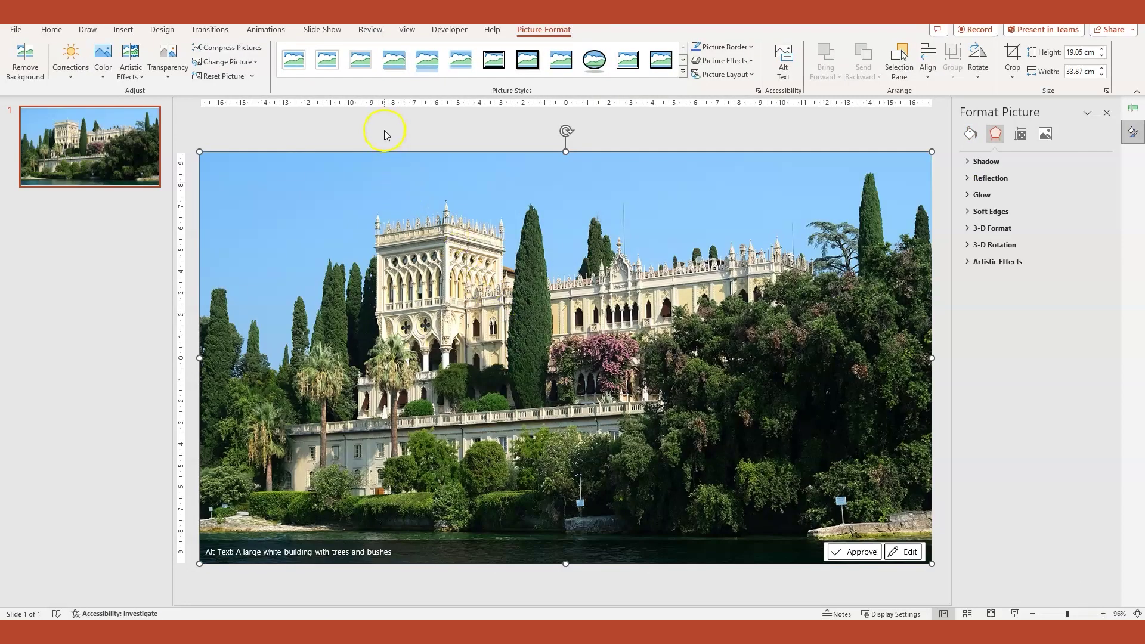
left_click(384, 135)
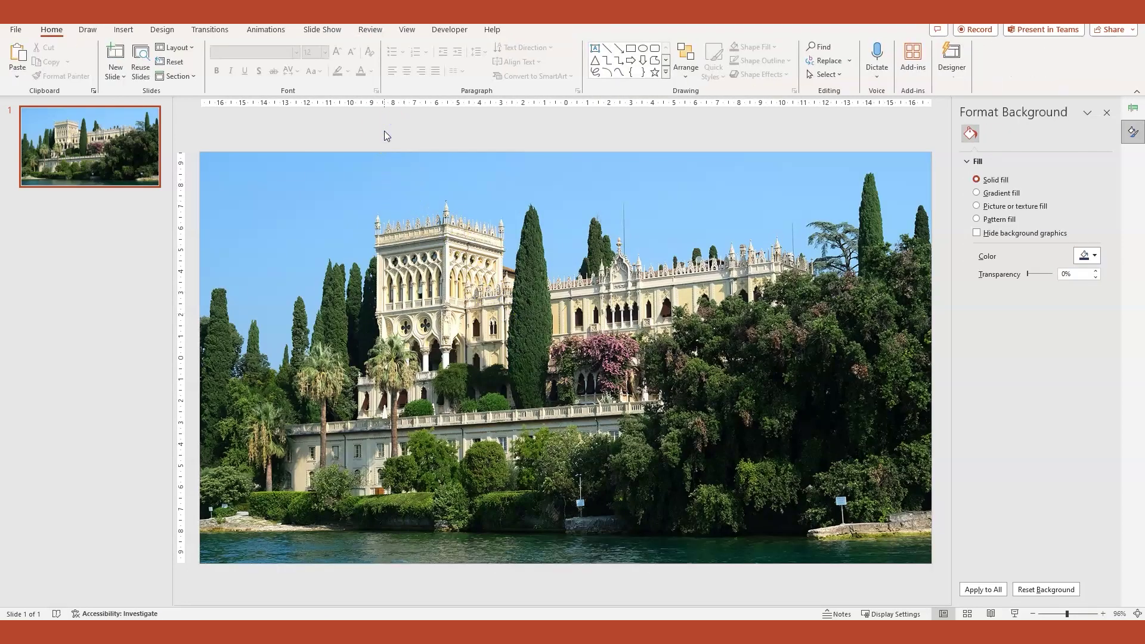